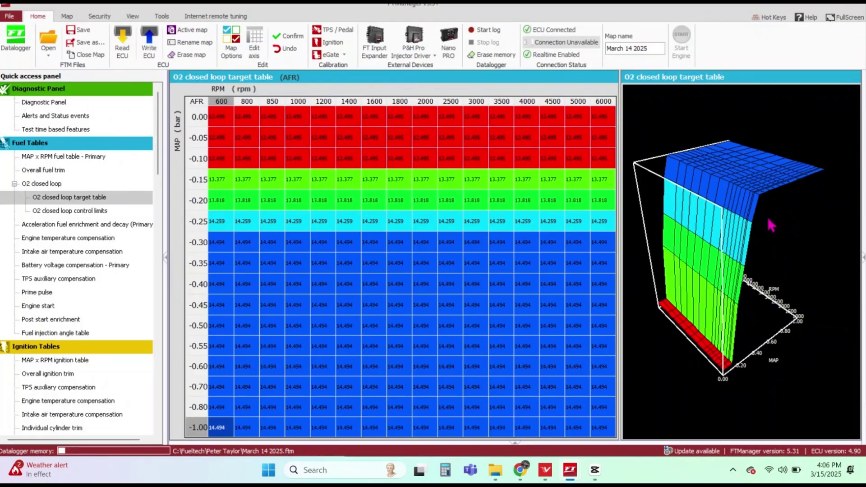
Step: Set the top three MAP rows (0.00 to -0.10) of the O2 target table to 12.700 AFR
left_click_drag(219, 116, 758, 300)
type("12.7")
key("Return")
Step: Look through the primary fuel, ignition, rev launch timing, time-based compensation and target idle RPM tables
left_click(63, 156)
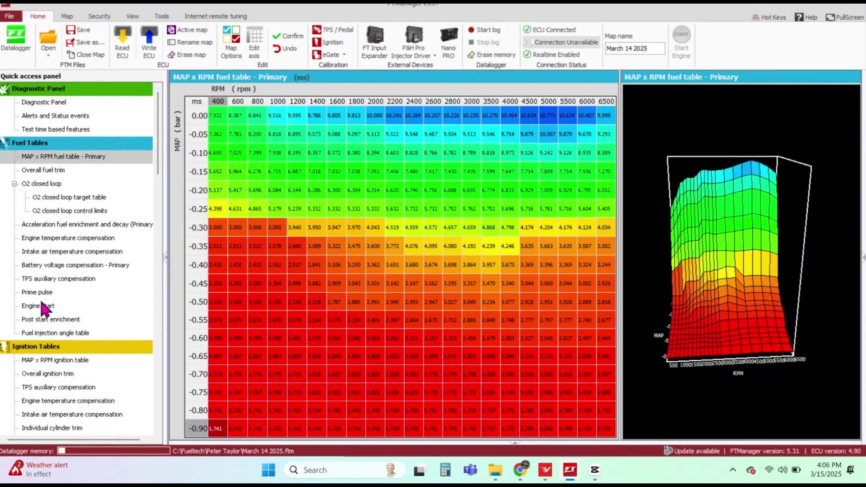
left_click(54, 360)
left_click_drag(158, 136, 161, 217)
scroll(162, 231, "down", 1)
left_click(58, 278)
left_click(59, 292)
left_click(60, 292)
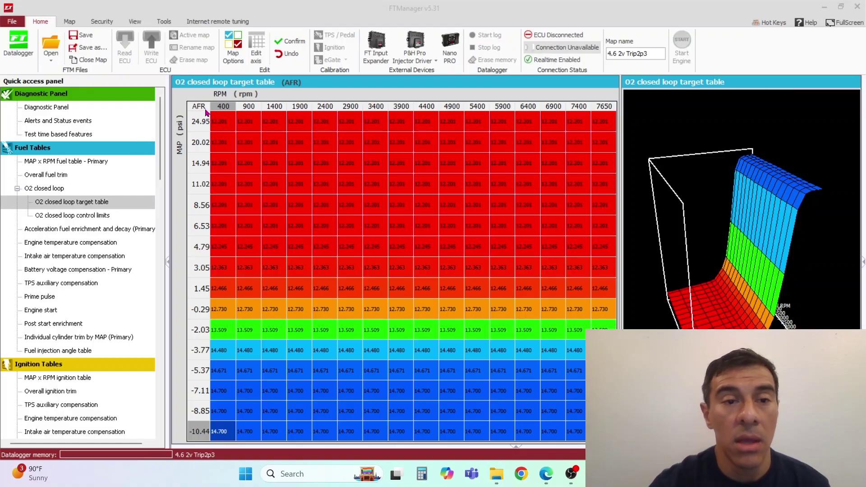
Step: Enter 11 AFR into the target cells from 24.95 down to 1.45 psi across all RPM
left_click_drag(222, 122, 605, 288)
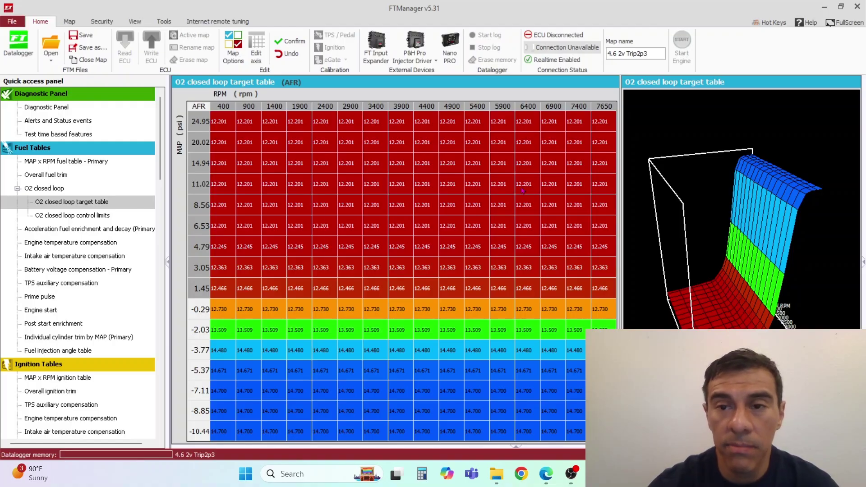
key("Return")
type("11")
key("Return")
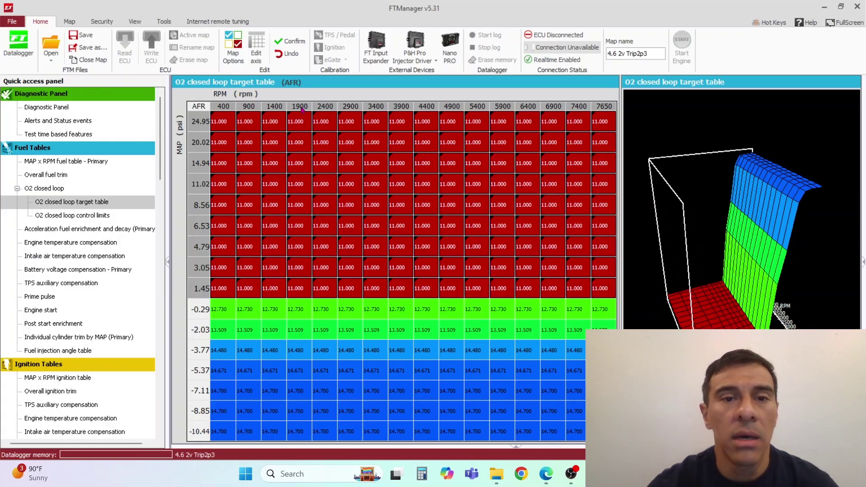
Step: Undo that and apply 11.000 only to the 24.95–4.79 psi rows
left_click(278, 55)
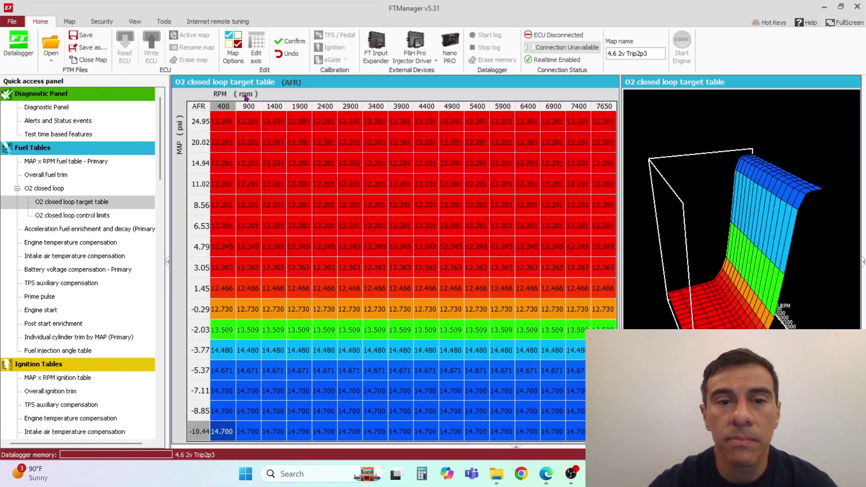
left_click_drag(227, 123, 615, 256)
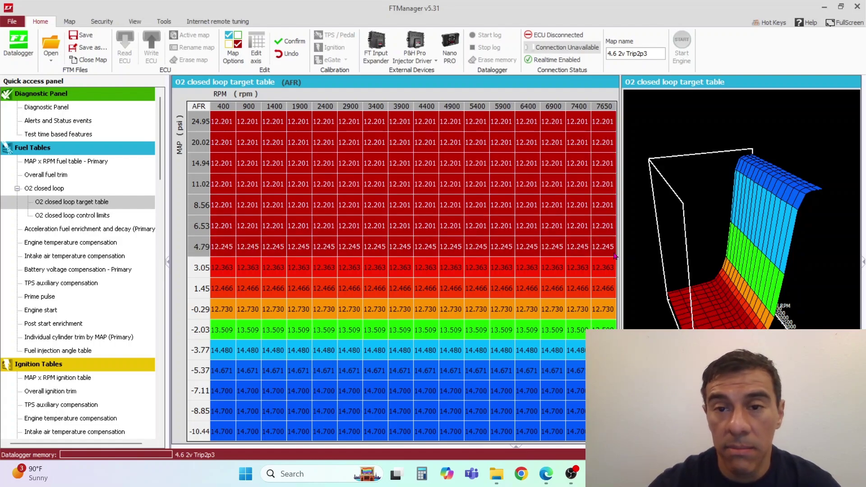
type("11")
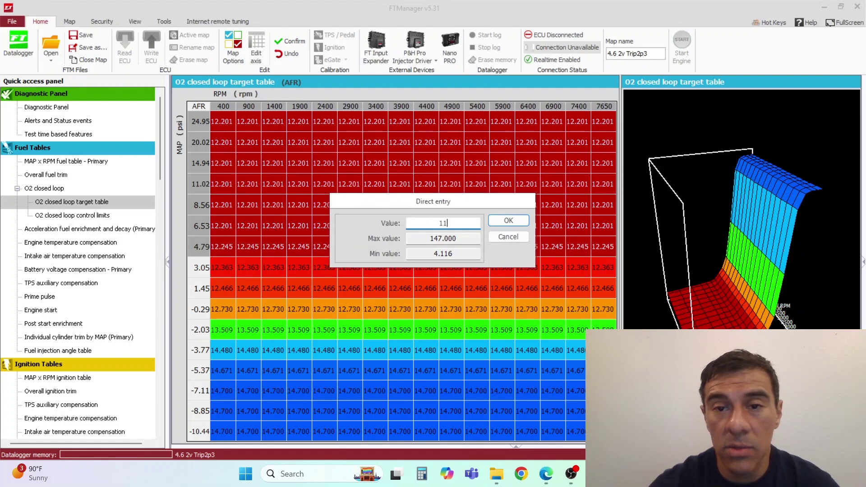
key("Return")
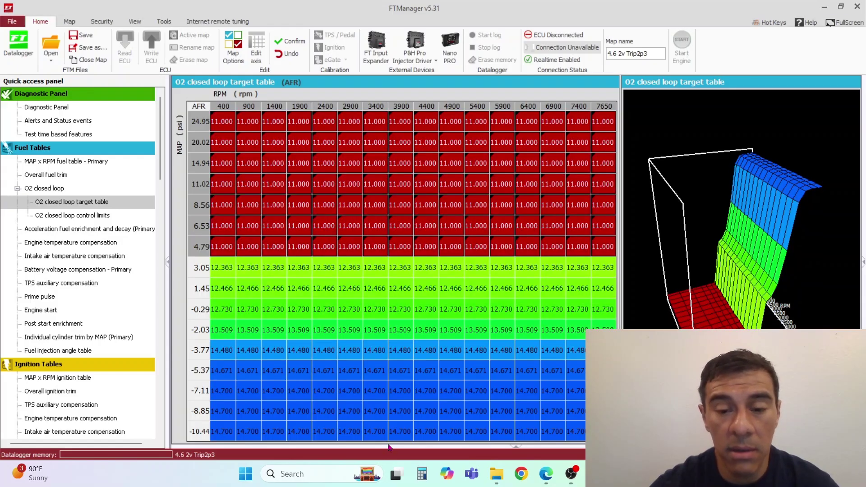
Step: Compute 12.2 ÷ 11 (about 1.109) in Calculator, then minimize it
left_click(421, 475)
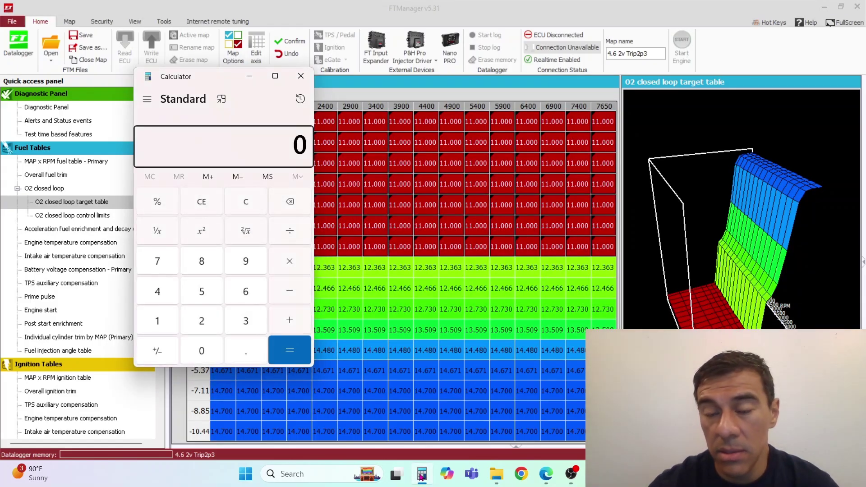
type("12.2")
key("slash")
type("11")
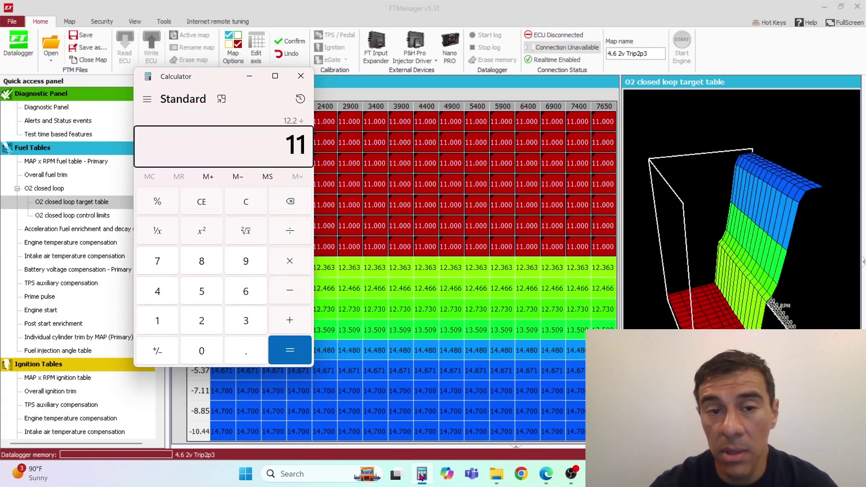
key("Return")
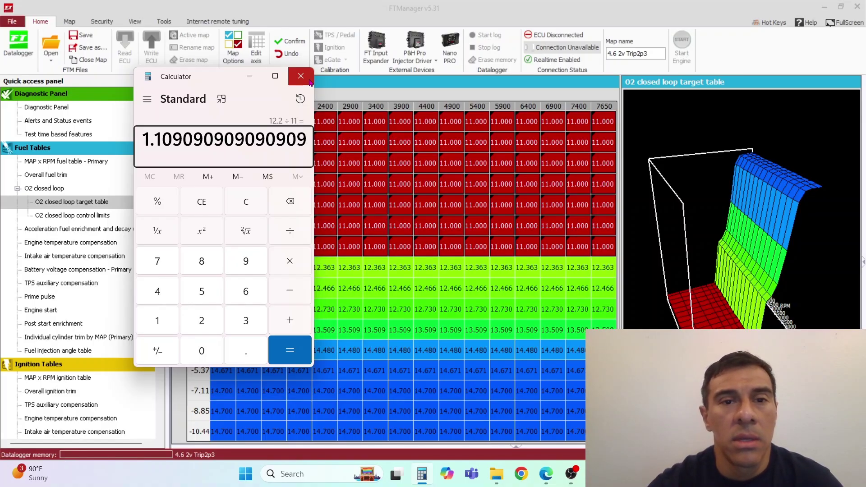
left_click(249, 76)
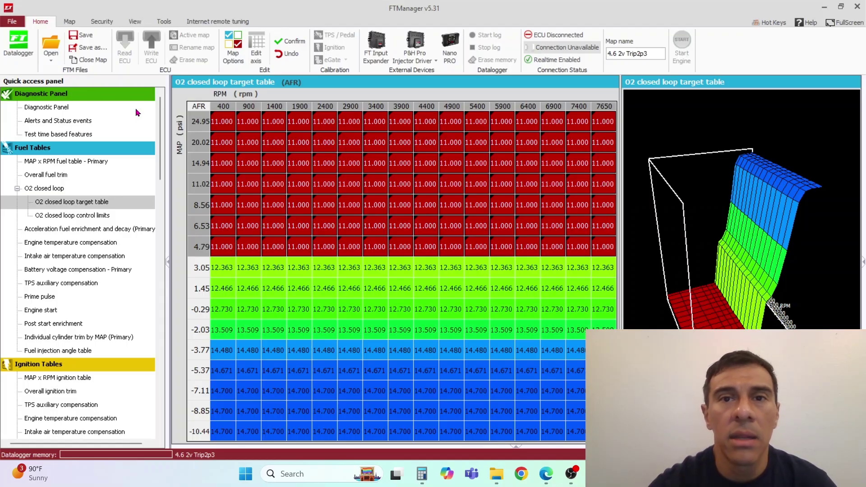
Step: Open 'MAP x RPM fuel table - Primary' under Fuel Tables in the Quick access panel
left_click(87, 163)
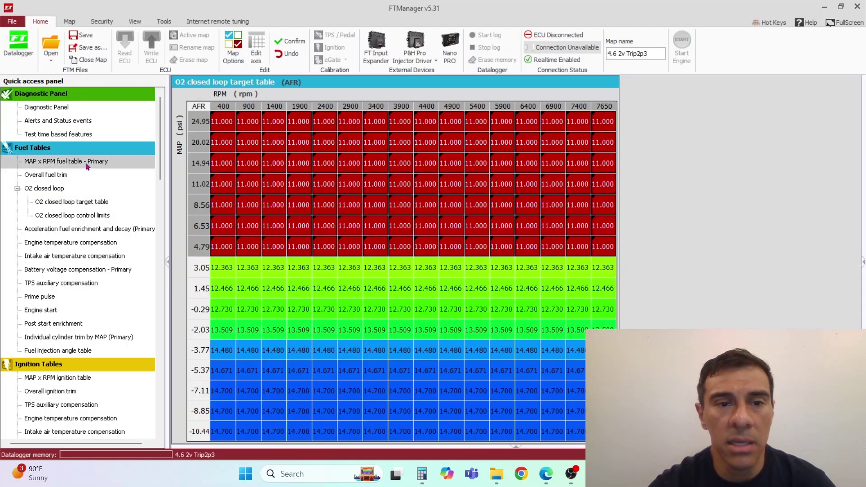
Step: Multiply the primary fuel cells in rows 19.00–4.79 psi by 1.1, then return to the O2 target table
left_click(230, 125)
left_click_drag(229, 125, 600, 248)
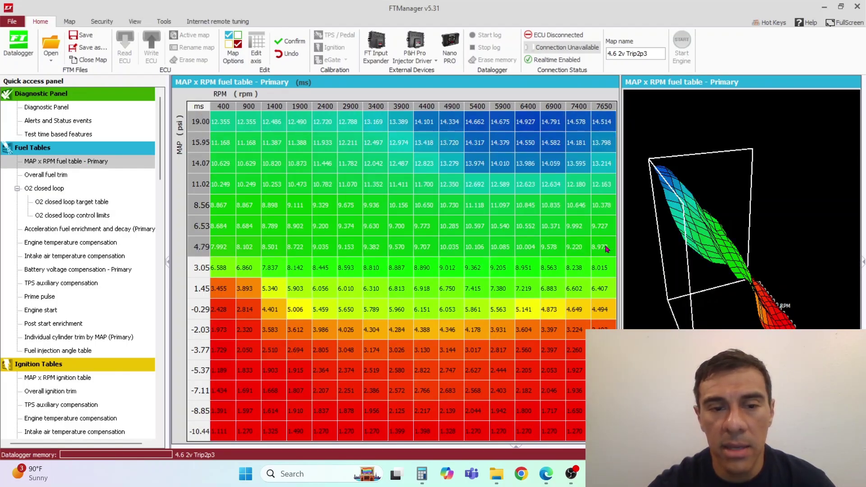
type("m")
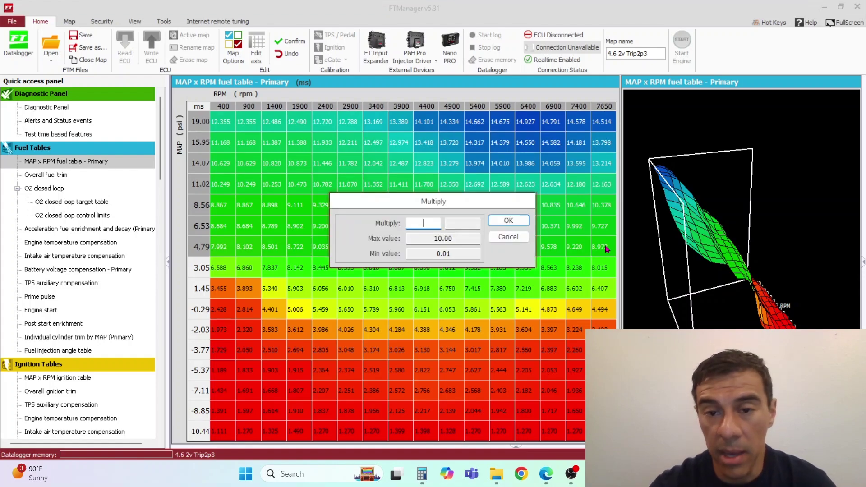
type("1.1")
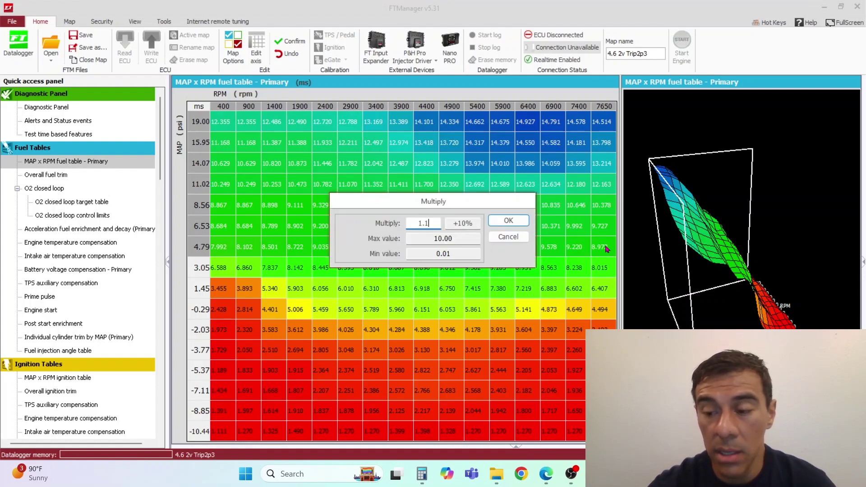
key("Return")
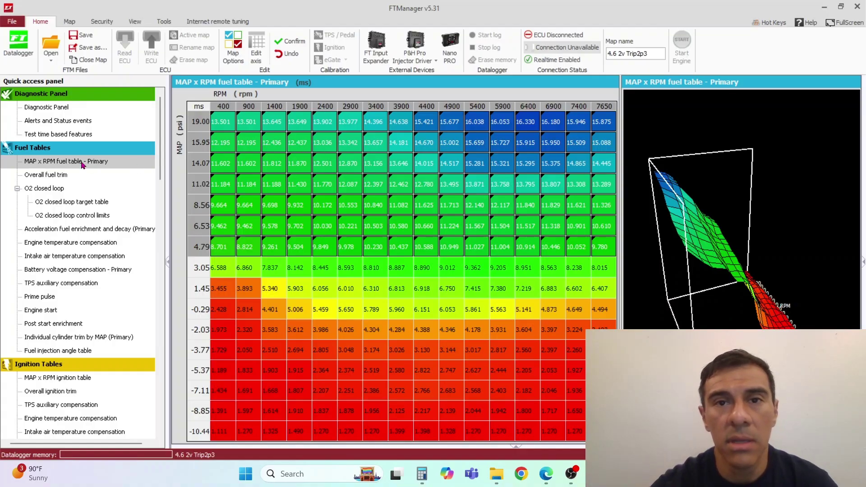
left_click(88, 203)
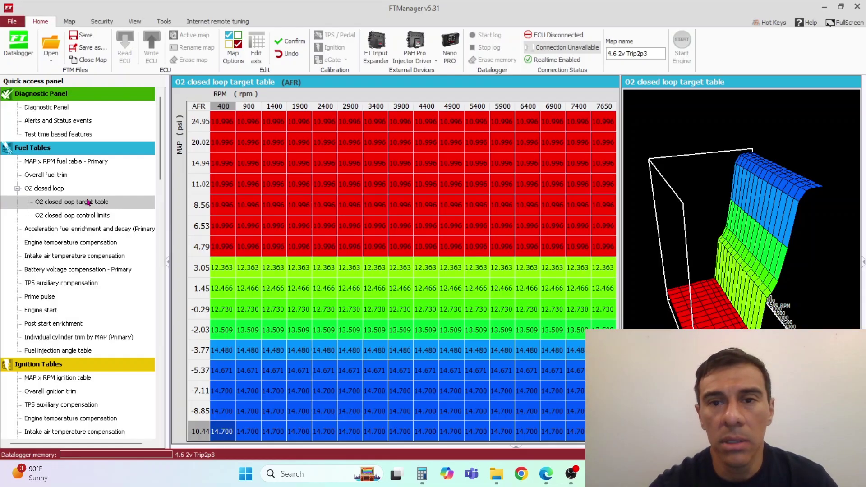
Step: Inspect the target table's RPM axis setup without generating values, then view the primary fuel table's 3.05 MAP row
left_click(201, 113)
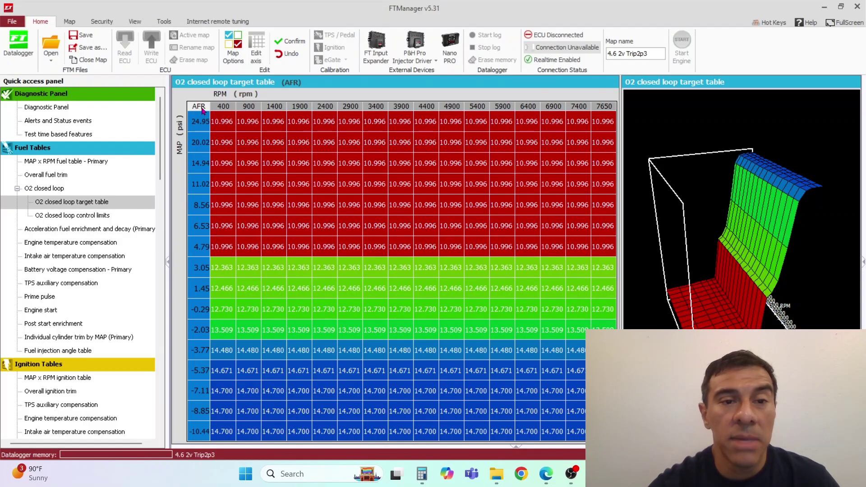
right_click(202, 111)
left_click(210, 115)
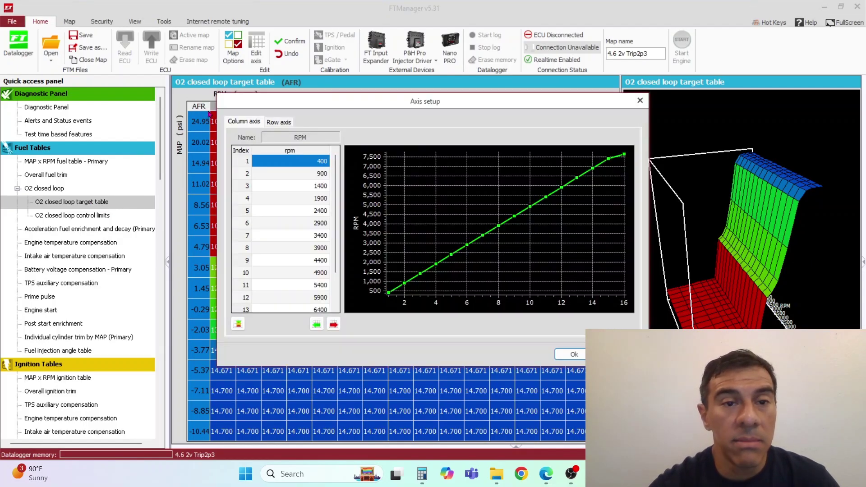
left_click(238, 325)
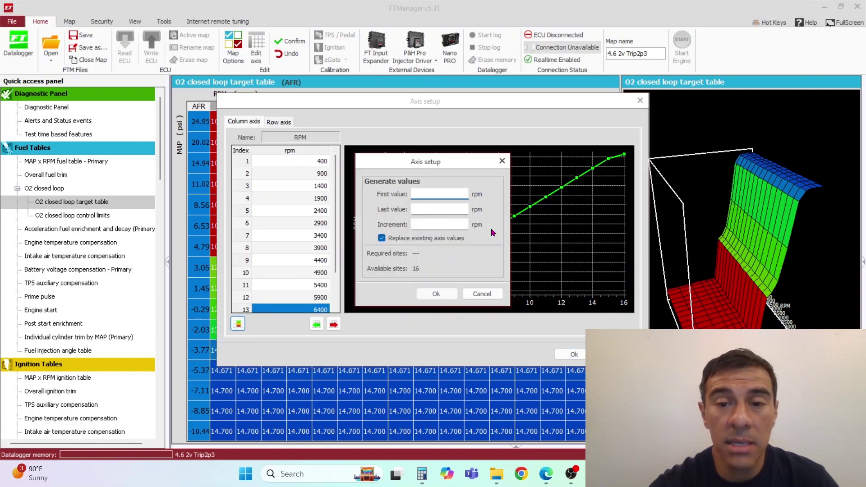
left_click(483, 295)
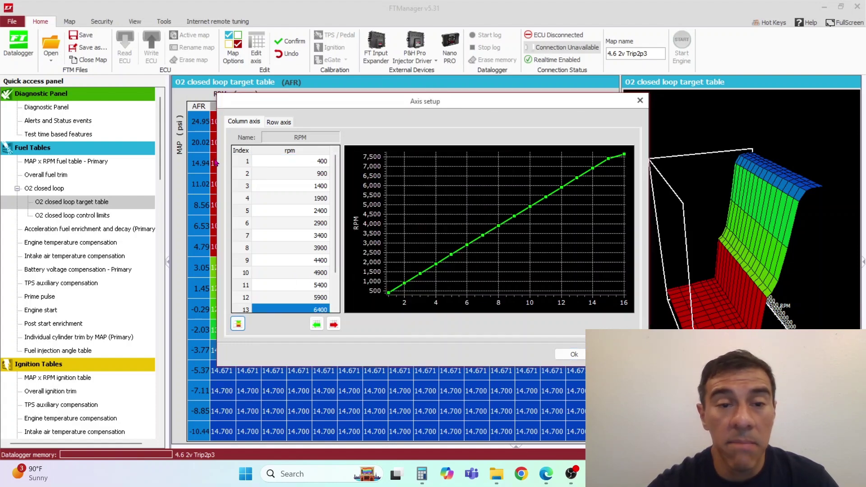
left_click(575, 354)
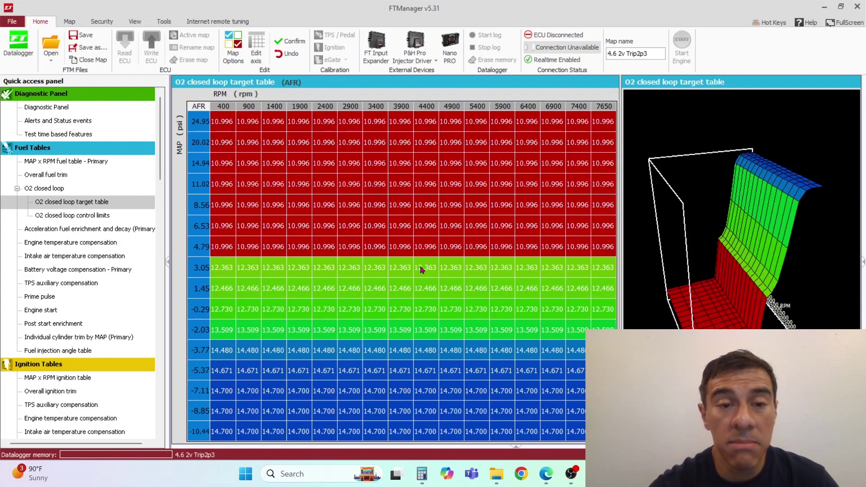
left_click(103, 162)
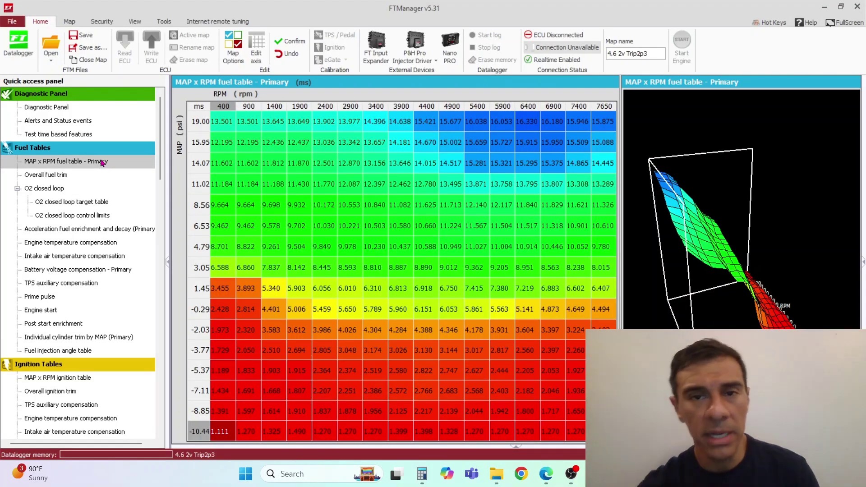
left_click(204, 271)
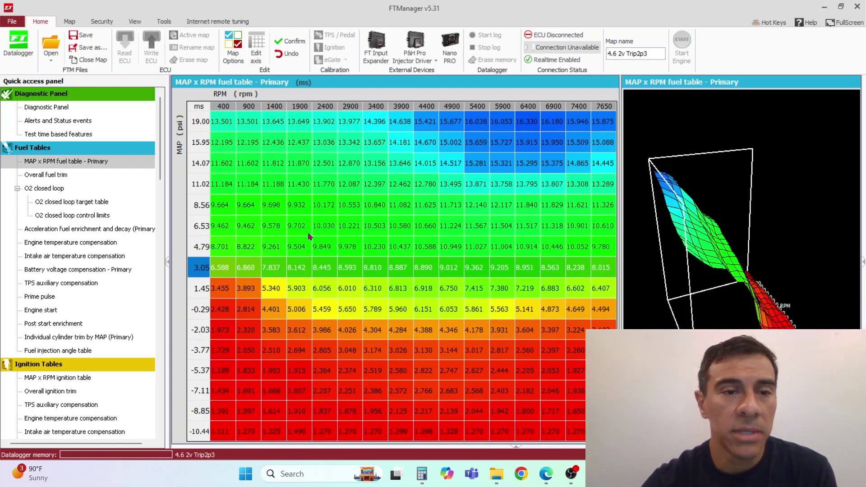
Step: Step through the O2 closed loop config, target table and control limits pages
left_click(83, 192)
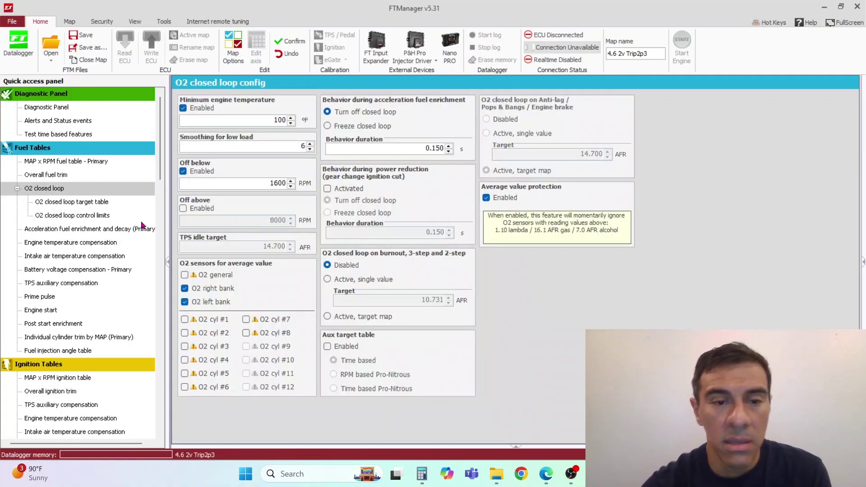
left_click(99, 204)
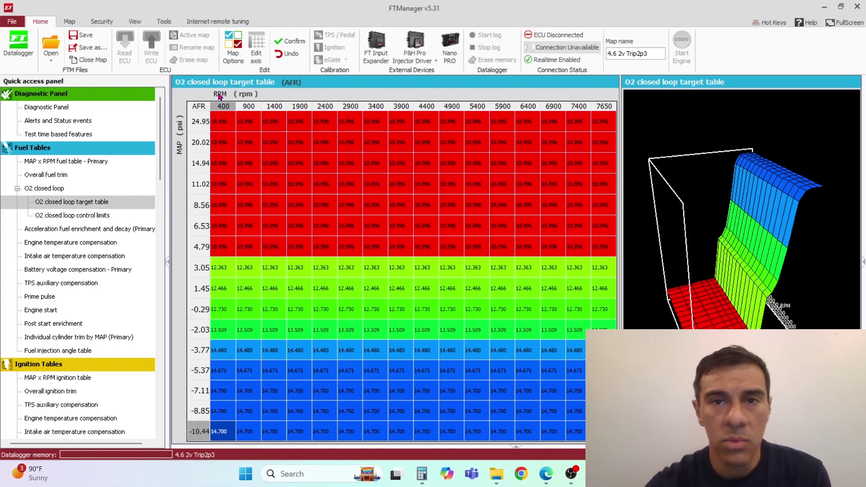
left_click(102, 217)
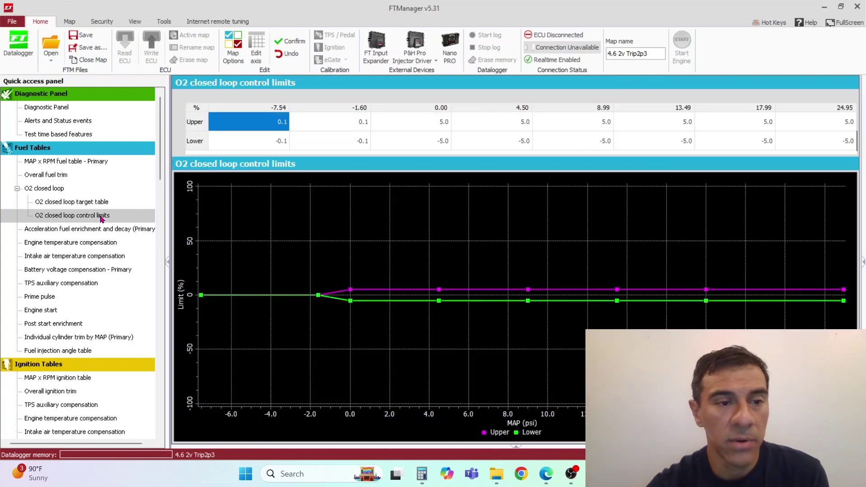
Step: Return to the O2 closed loop config, which averages the right and left bank sensors
left_click(61, 188)
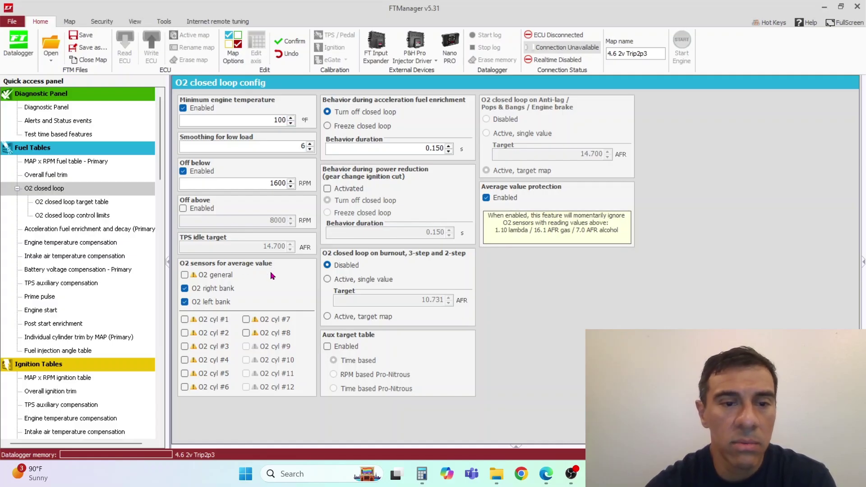
mouse_move(217, 275)
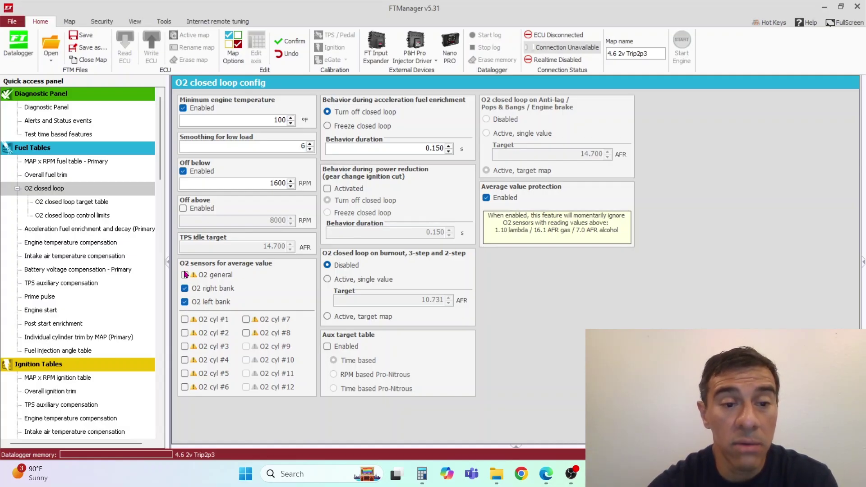
mouse_move(184, 278)
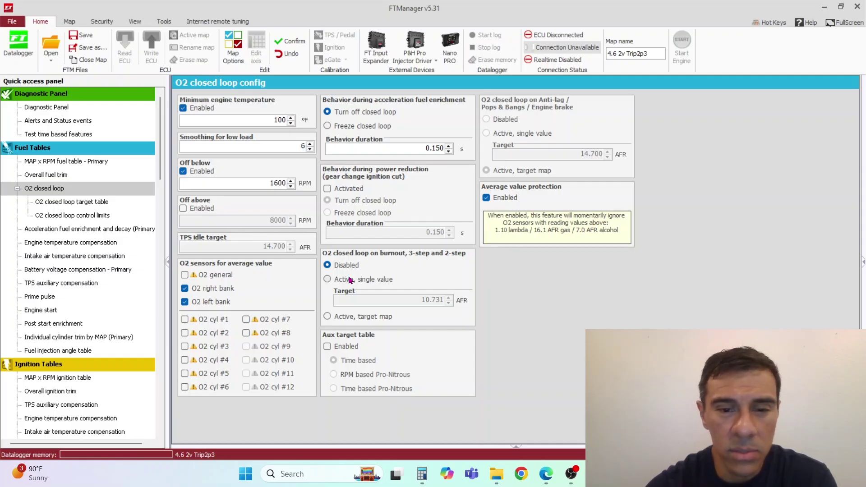
Step: Tick Enabled for the Aux target table, keeping Time based mode
left_click(329, 347)
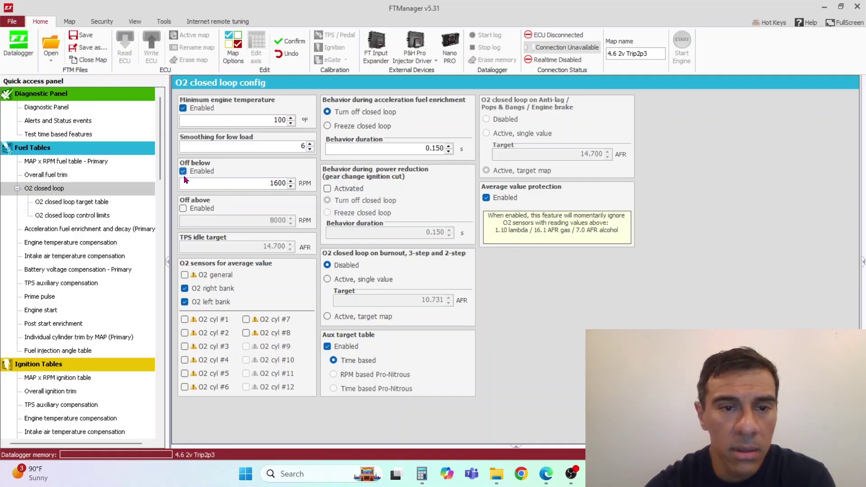
Step: Show the O2 closed loop control limits: ±0.1% in vacuum, ±5.0% from 0 to 24.95 psi
left_click(97, 220)
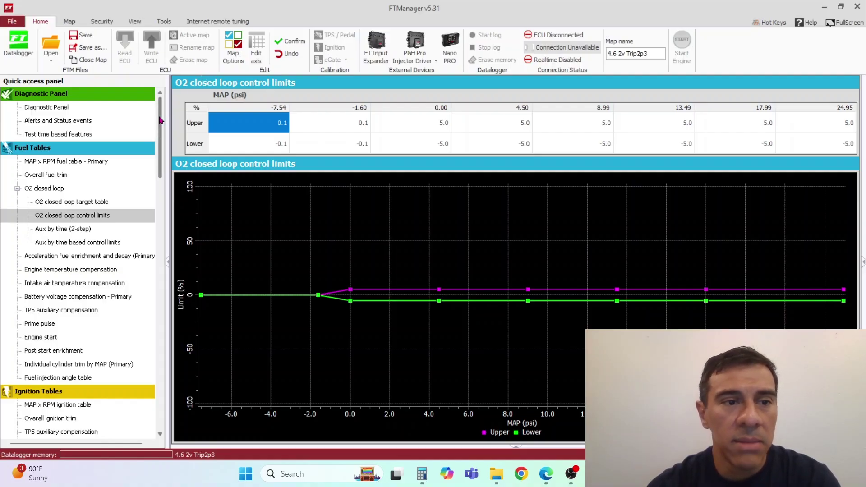
left_click_drag(160, 121, 161, 132)
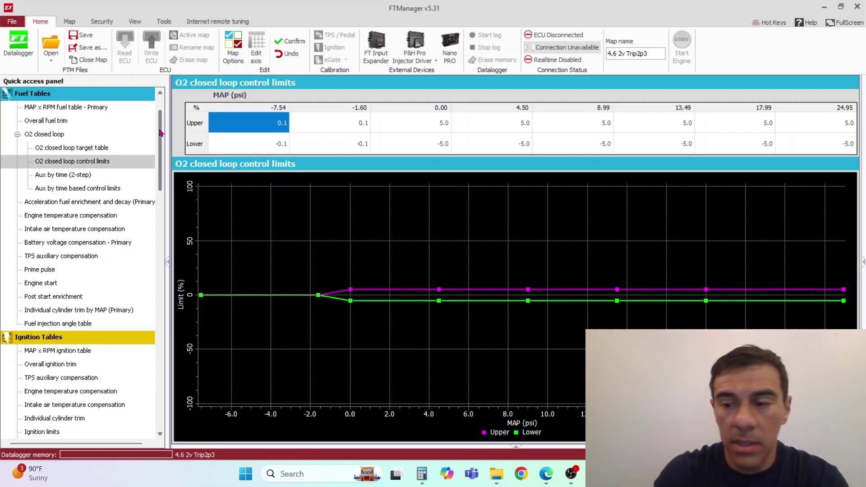